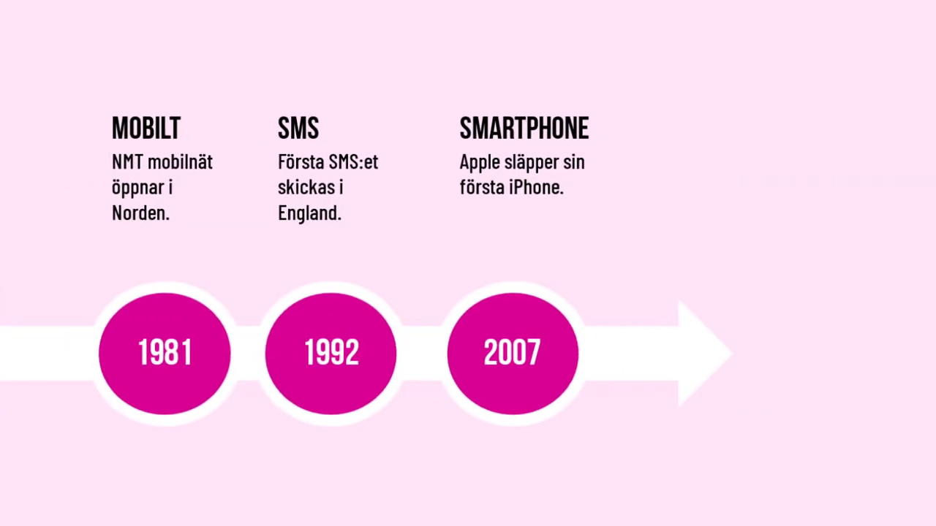
Exit the running slideshow and go back to Normal view of tidslinje-telefoner.pptx
key(Escape)
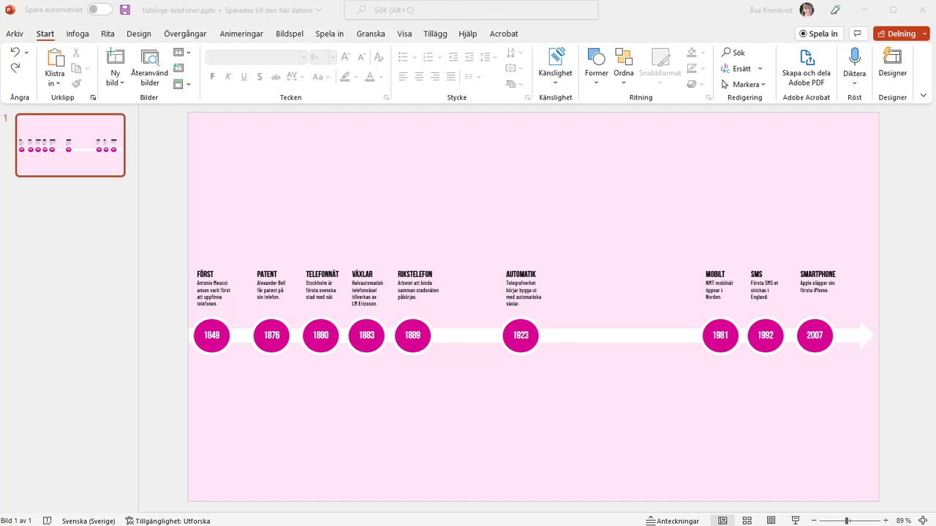
Marquee-select all the timeline shapes, from the 1849 marker to 2007
click(906, 219)
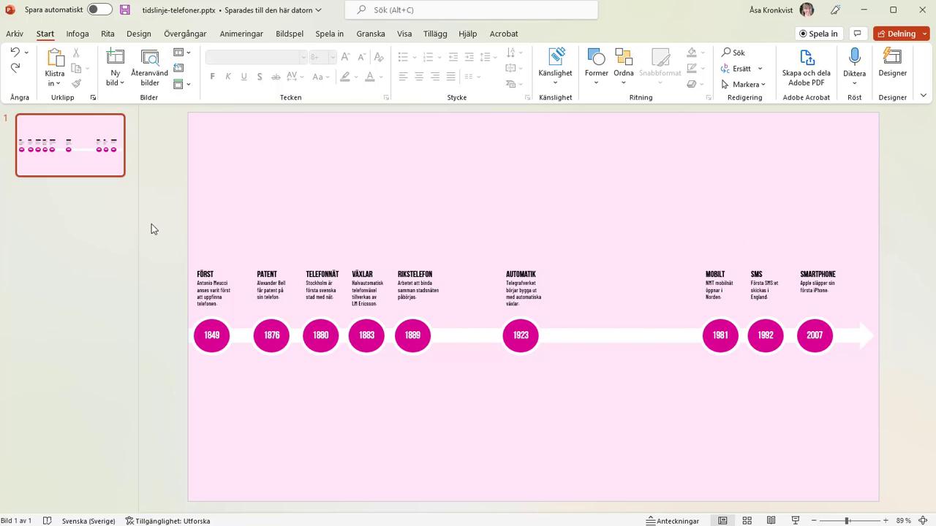
drag(152, 223, 919, 404)
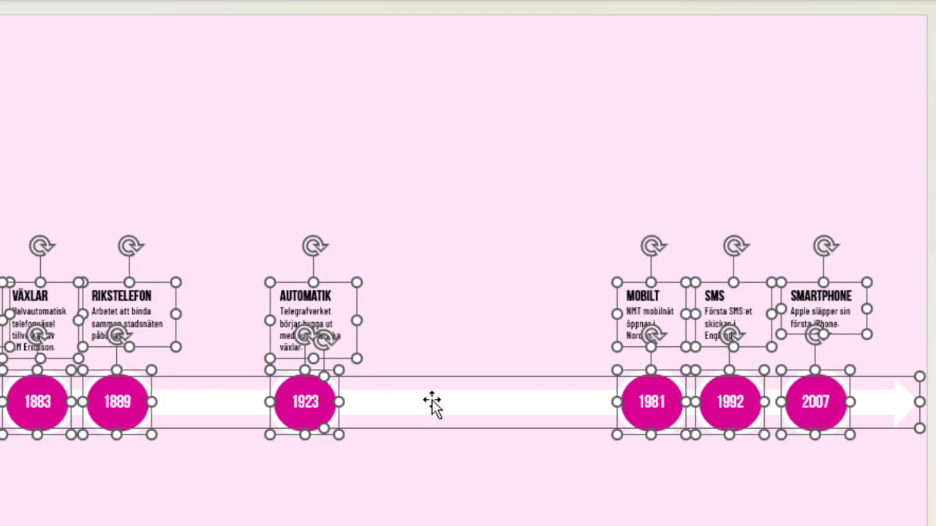
Save the selected shapes as a picture named 'tidslinge' in Scalable Vector Graphics (*.svg) format
right_click(432, 401)
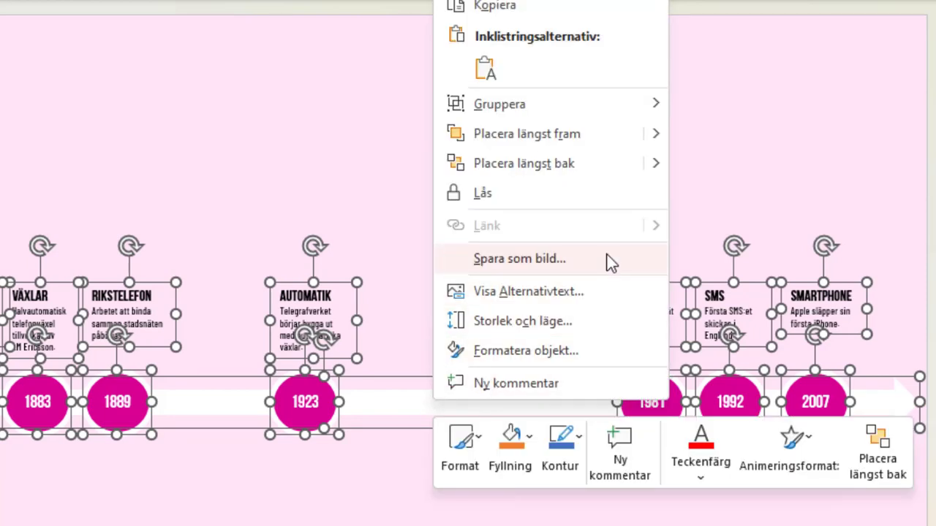
click(519, 259)
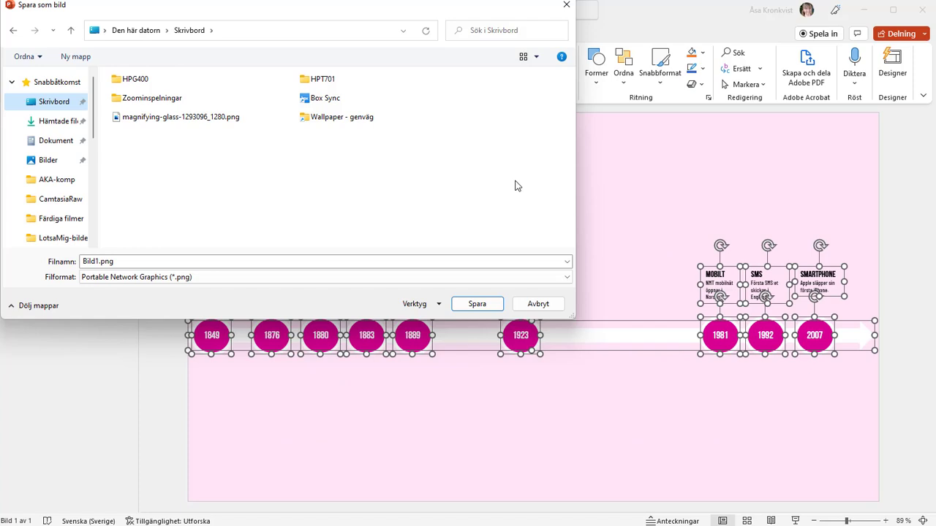
click(165, 262)
text(tidslinge)
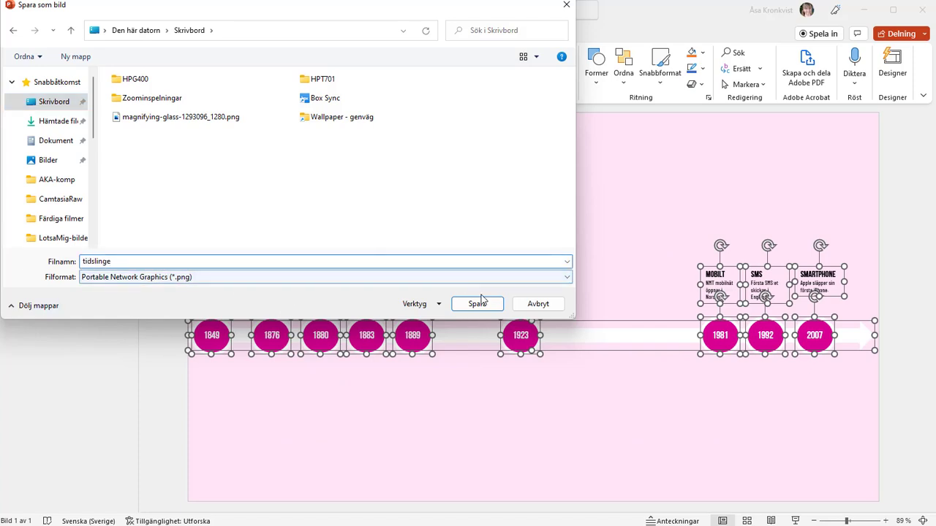
click(568, 282)
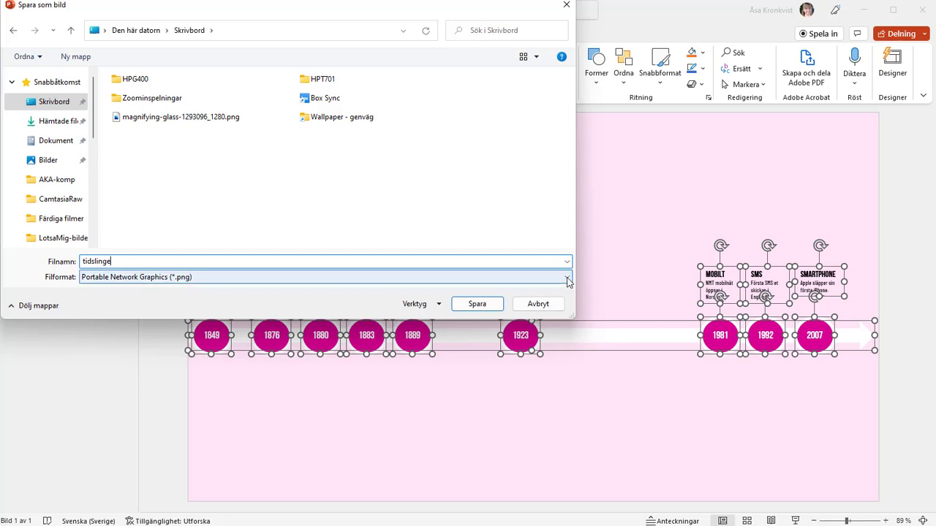
click(568, 281)
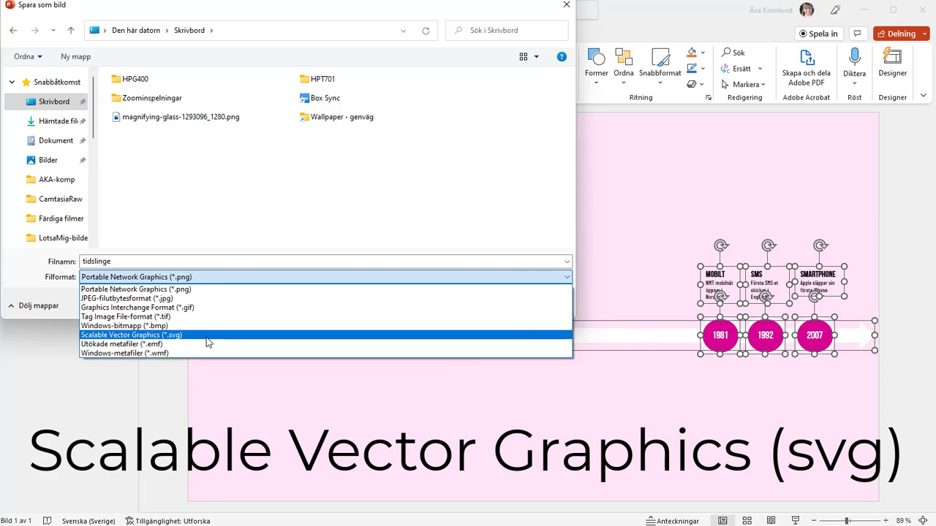
click(207, 337)
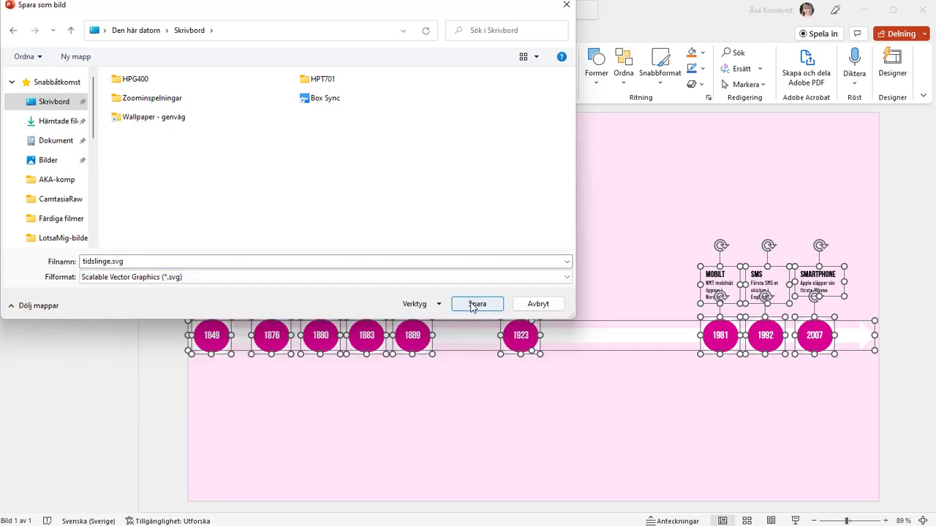
click(474, 304)
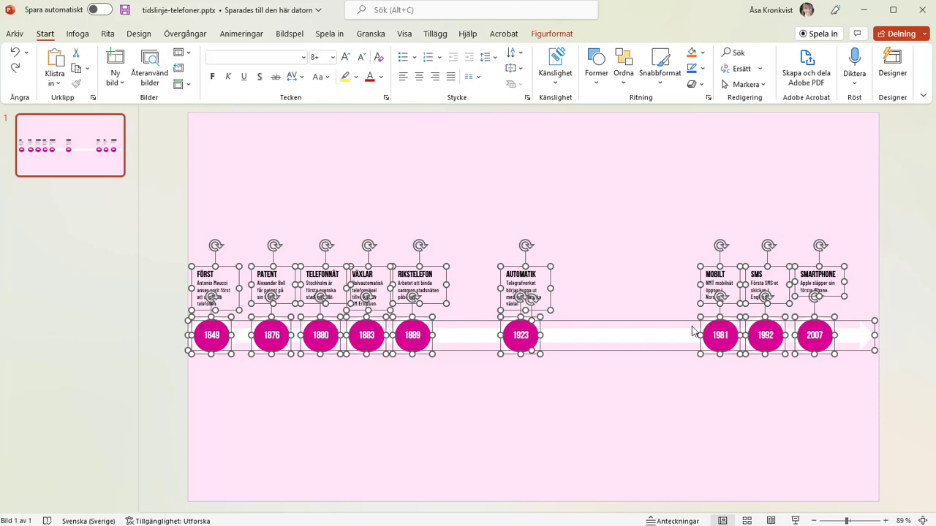
Deselect the shapes and hide slide 1 with Dölj bild
click(617, 302)
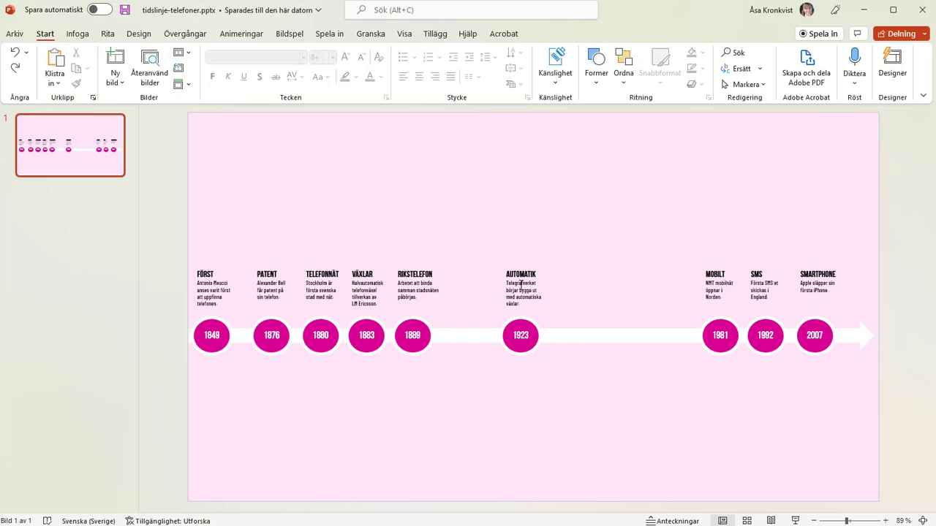
click(87, 139)
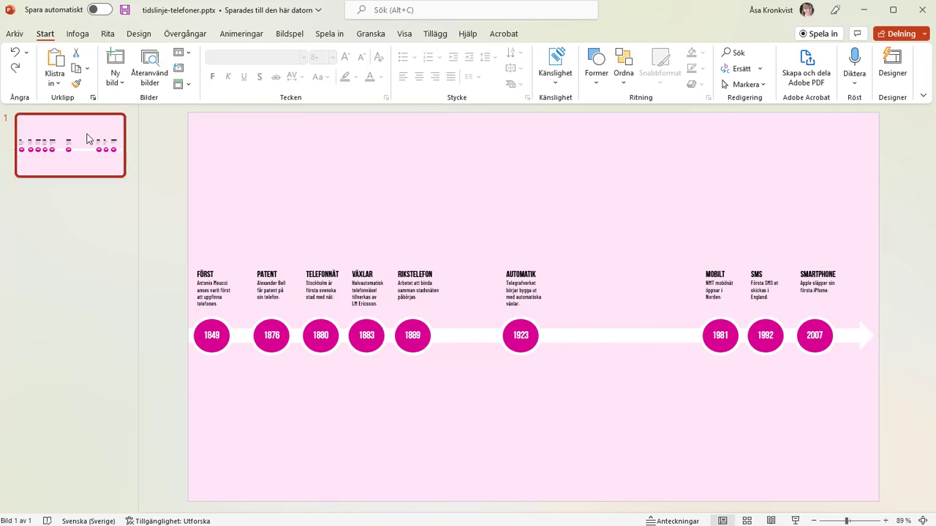
right_click(88, 139)
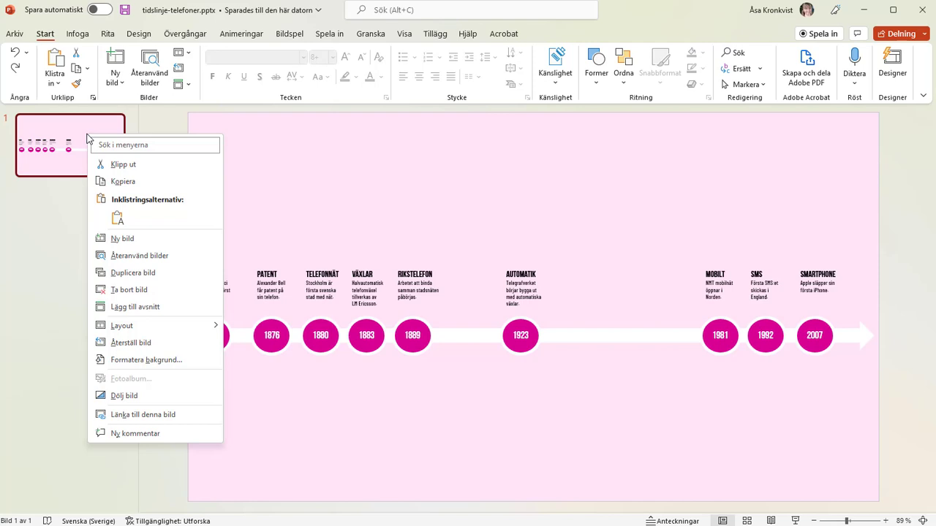
click(139, 396)
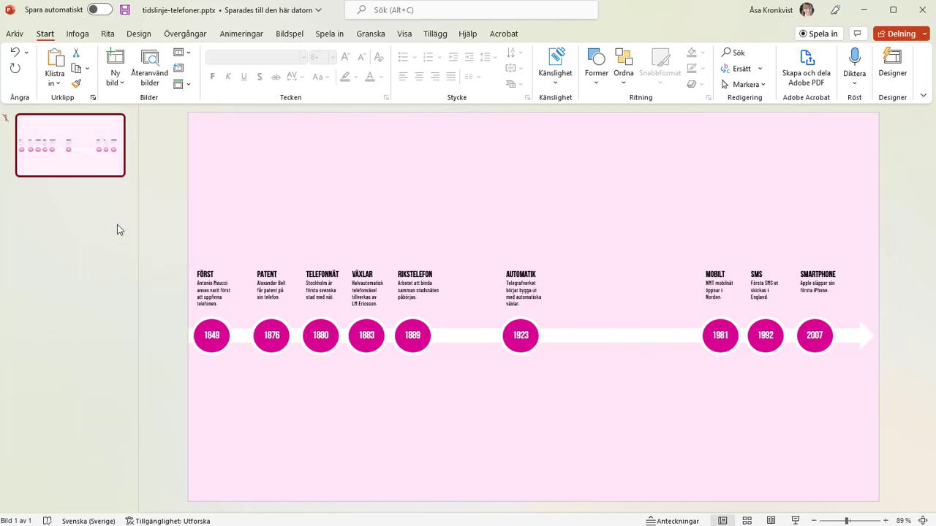
Add a new slide with the blank Tom layout after slide 1
click(119, 86)
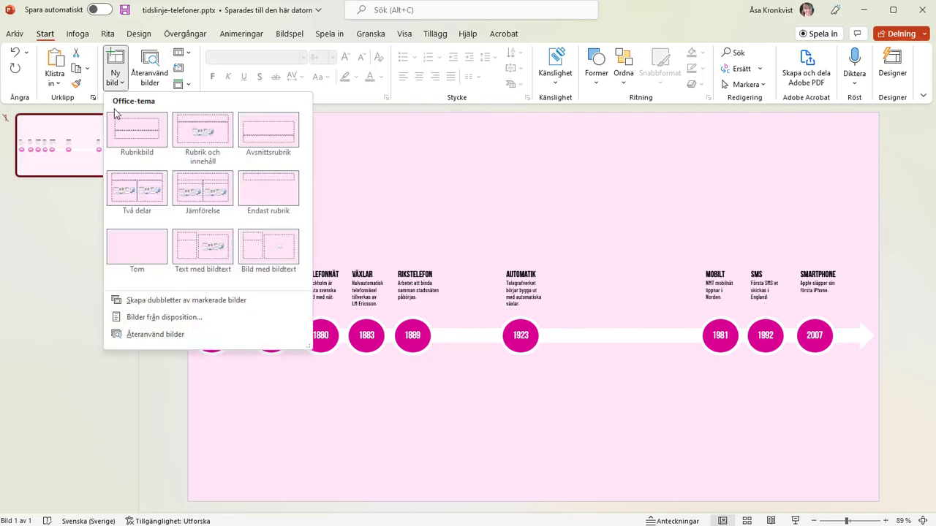
click(125, 244)
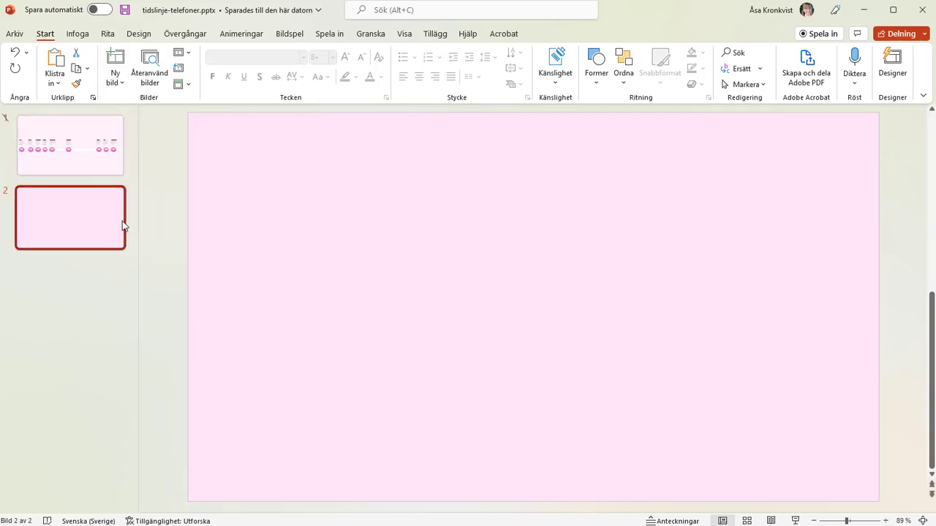
click(79, 34)
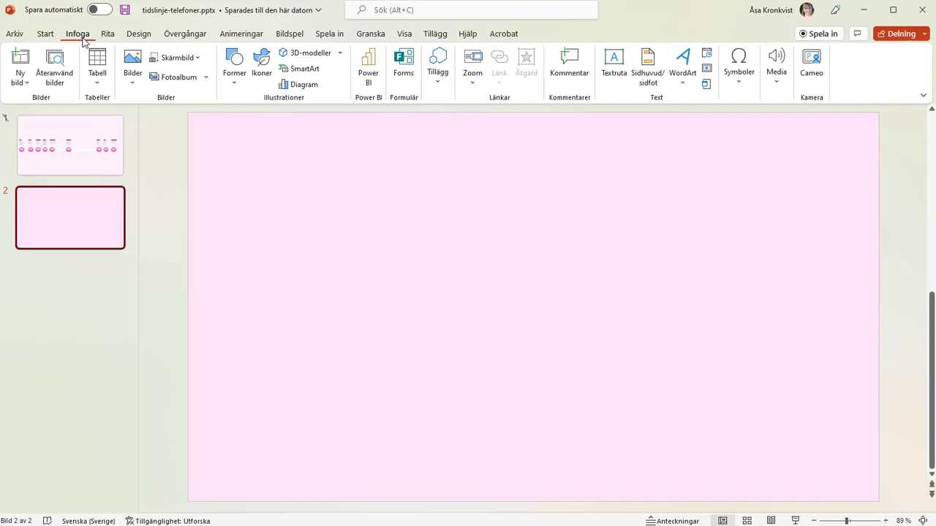
Insert tidslinge.svg onto slide 2, then duplicate slide 2 as slide 3
click(134, 85)
click(152, 118)
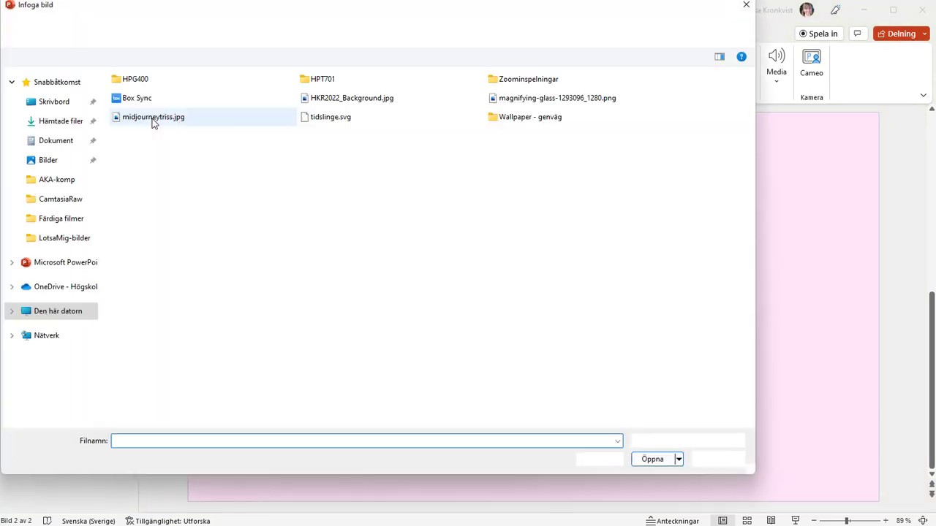
double_click(318, 122)
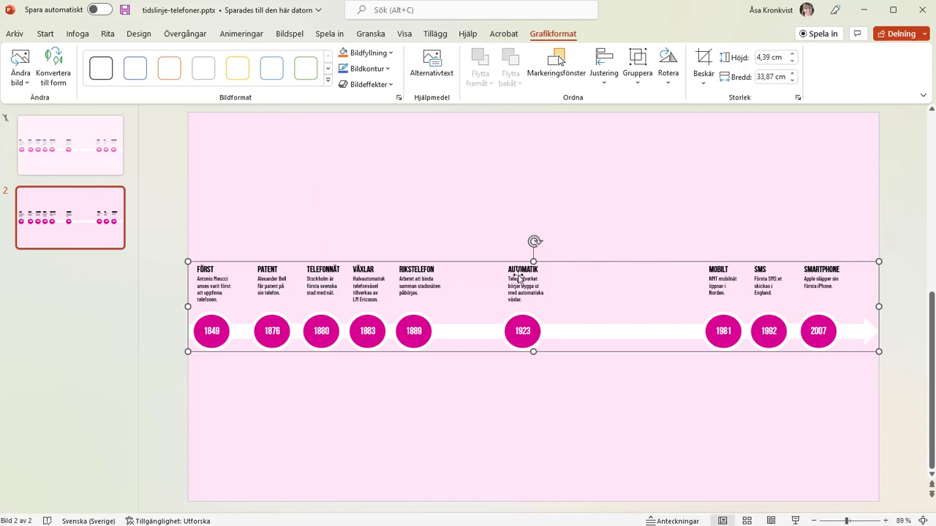
right_click(82, 202)
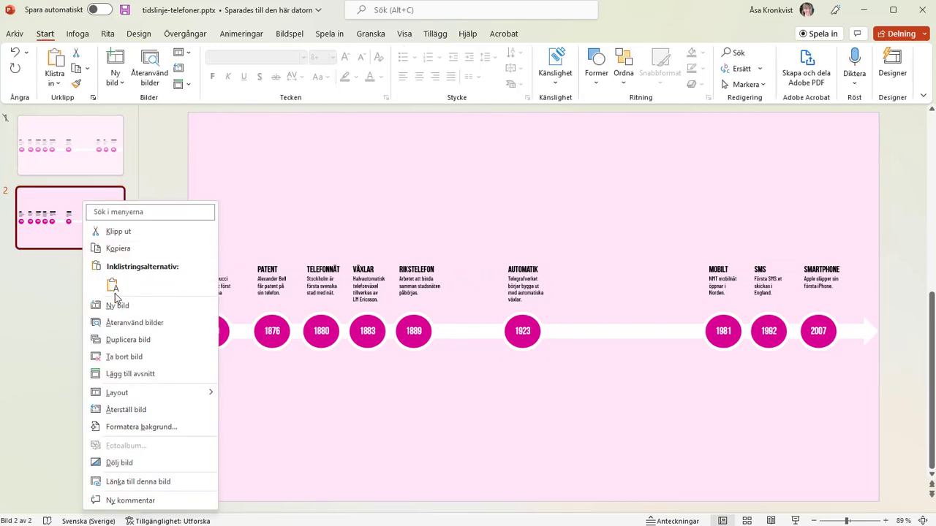
click(128, 341)
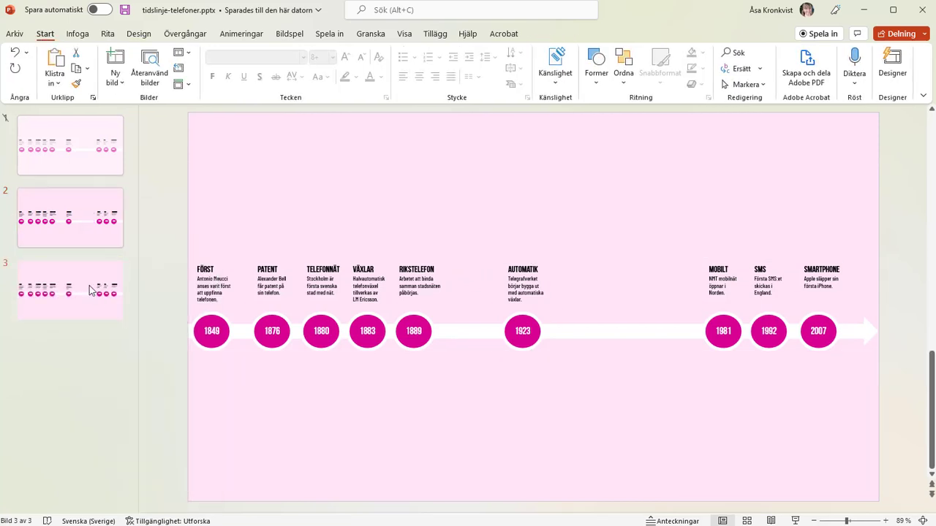
Scale up slide 3's timeline so FÖRST through RIKSTELEFON (1849–1889) fill the slide, then lower it
click(368, 289)
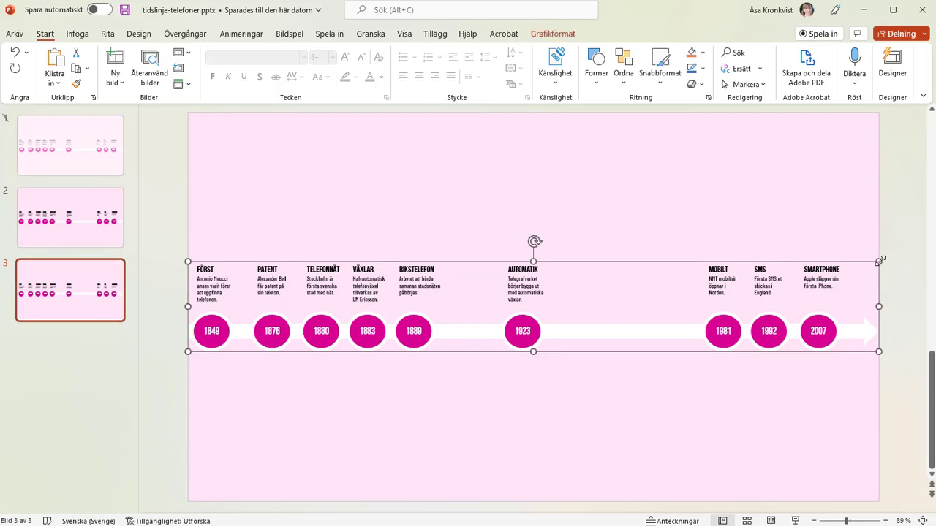
drag(879, 261, 927, 111)
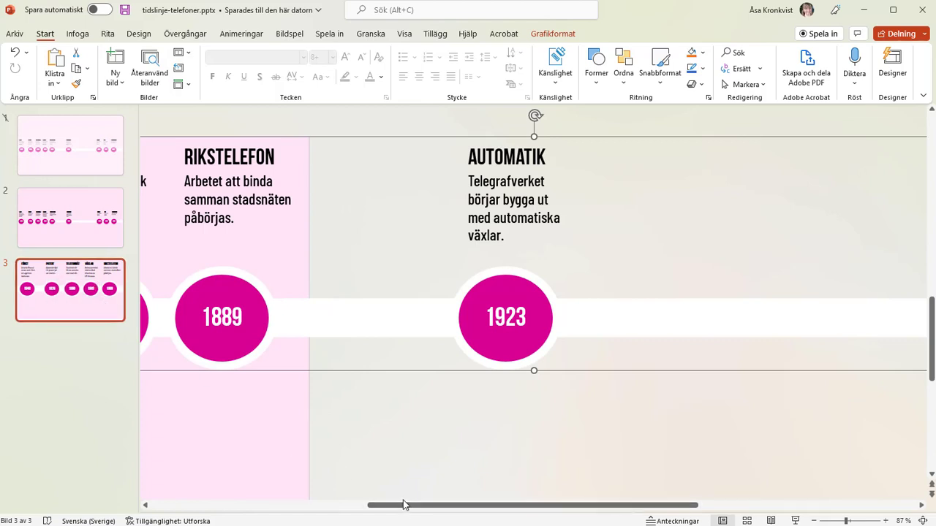
drag(402, 504, 337, 499)
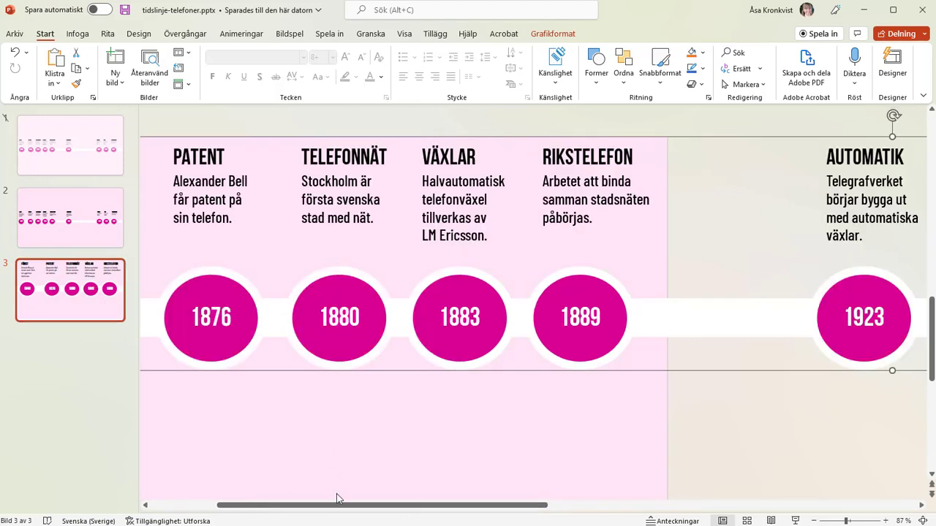
drag(324, 505, 257, 490)
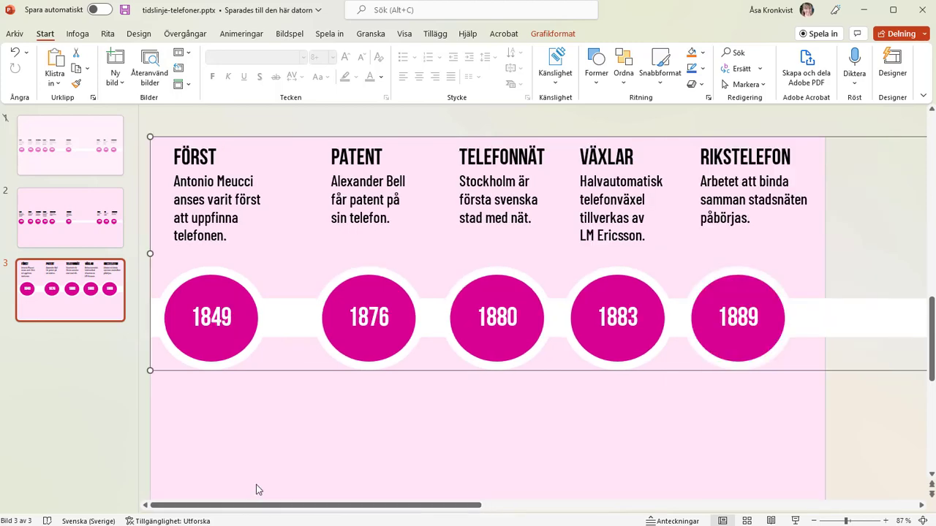
scroll(391, 284, down, 1)
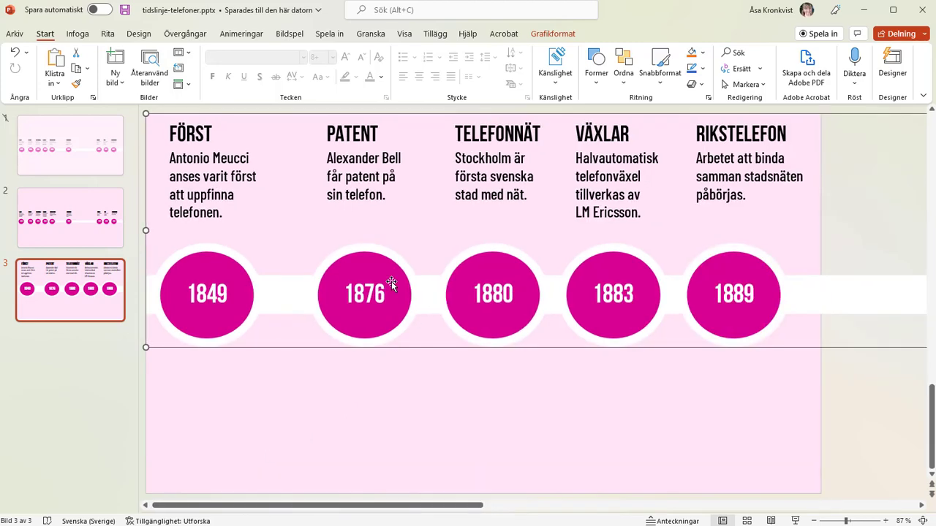
drag(391, 283, 394, 354)
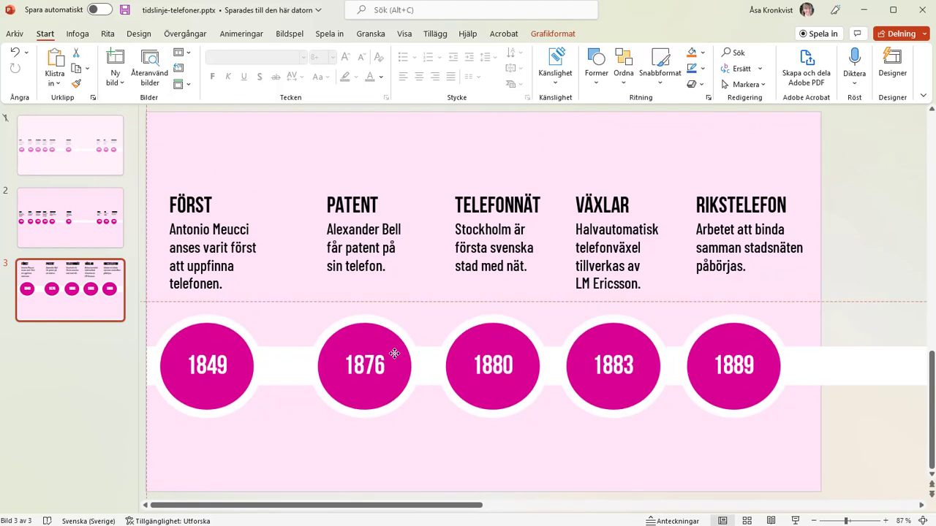
drag(394, 354, 394, 354)
drag(394, 354, 394, 353)
click(127, 414)
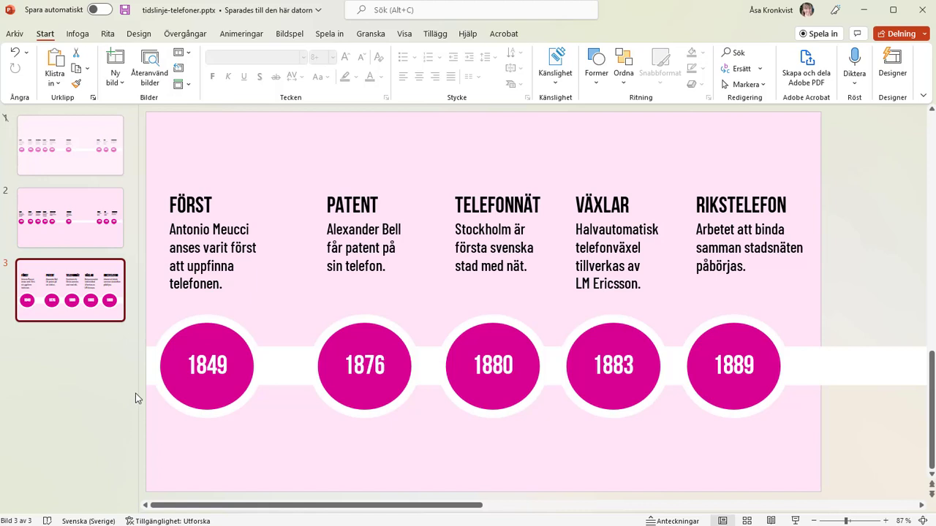
Duplicate slide 3 as slide 4 and shift its timeline left to show AUTOMATIK 1923
right_click(114, 279)
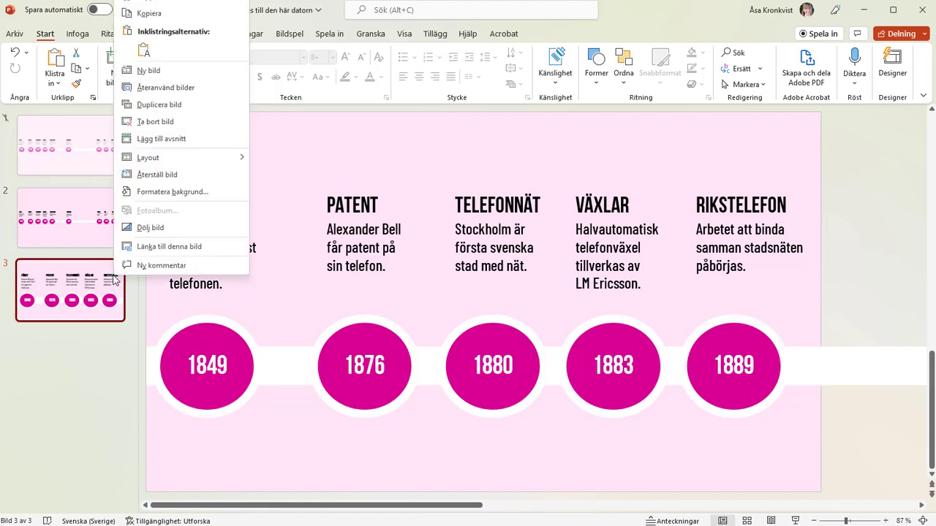
click(157, 104)
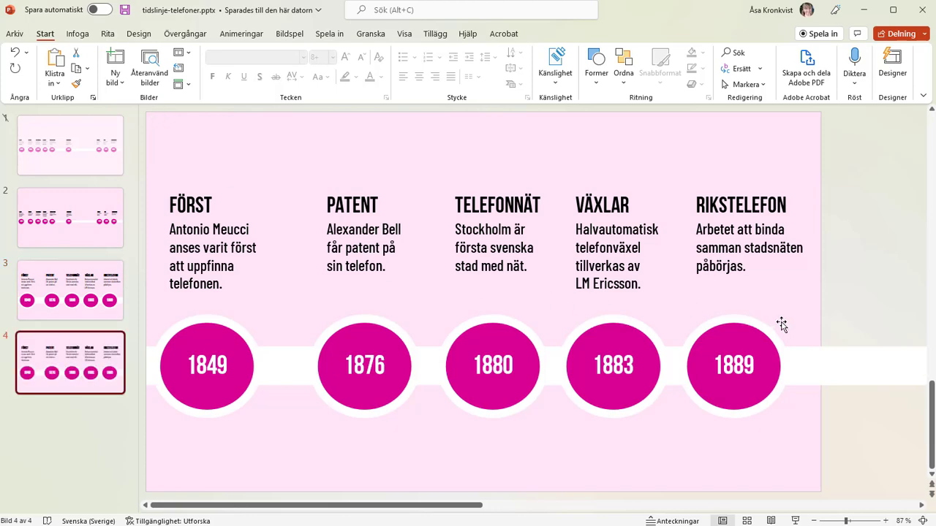
drag(907, 374, 247, 372)
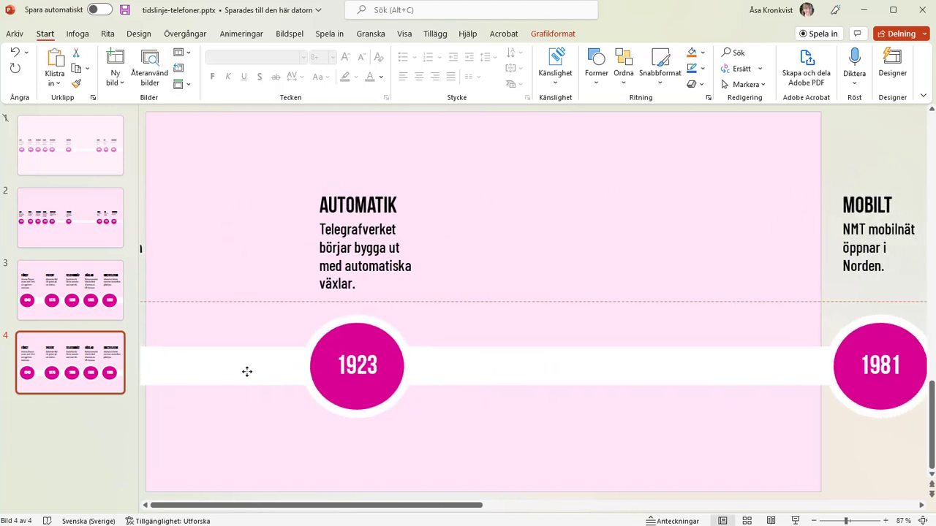
drag(247, 372, 242, 372)
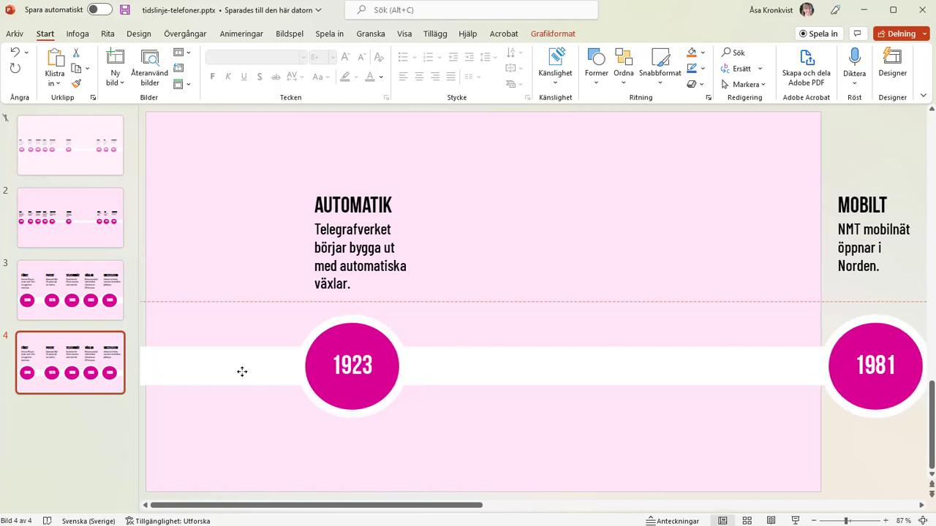
click(112, 367)
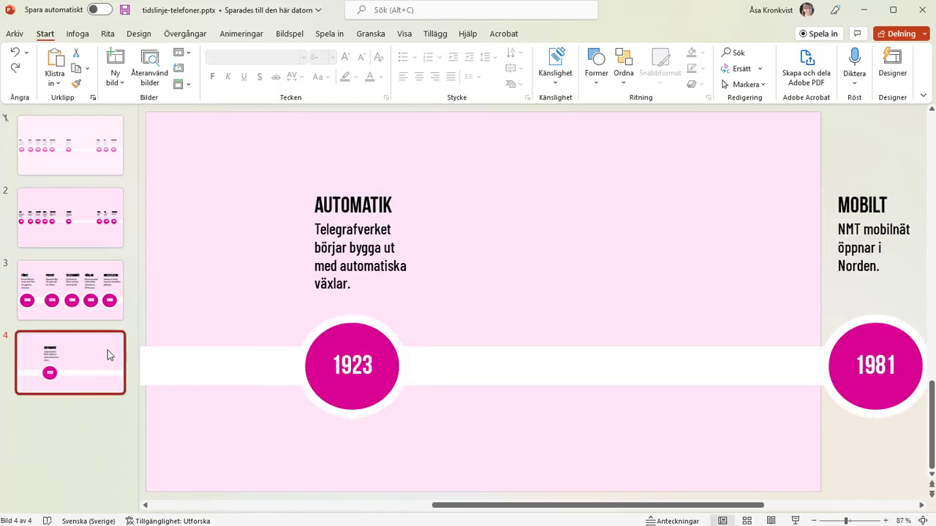
Duplicate slide 4 as slide 5, shift its timeline to show 1981–2007, then return to slide 3
right_click(108, 355)
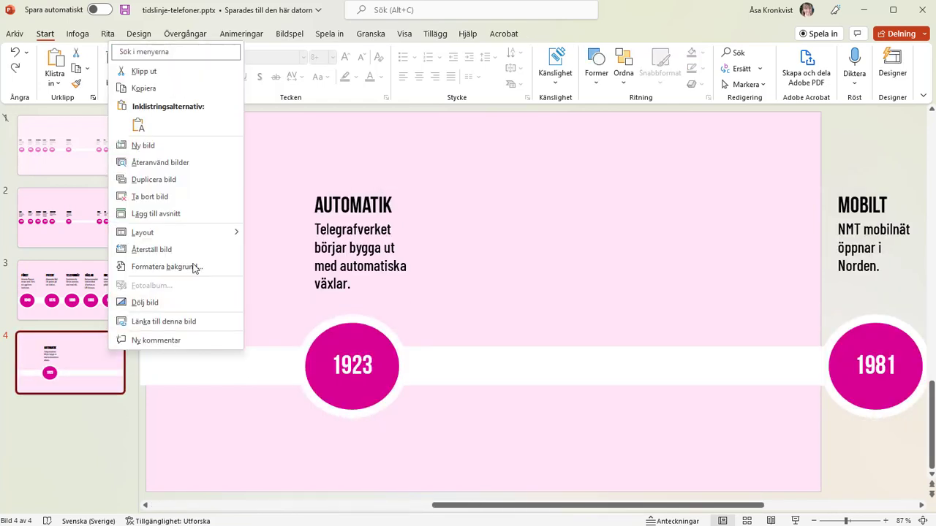
click(188, 181)
drag(873, 380, 334, 379)
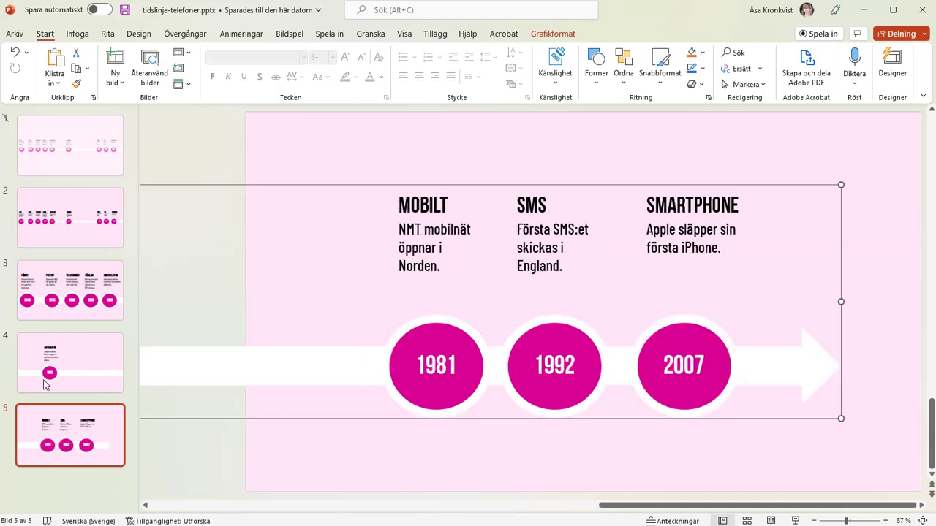
click(71, 302)
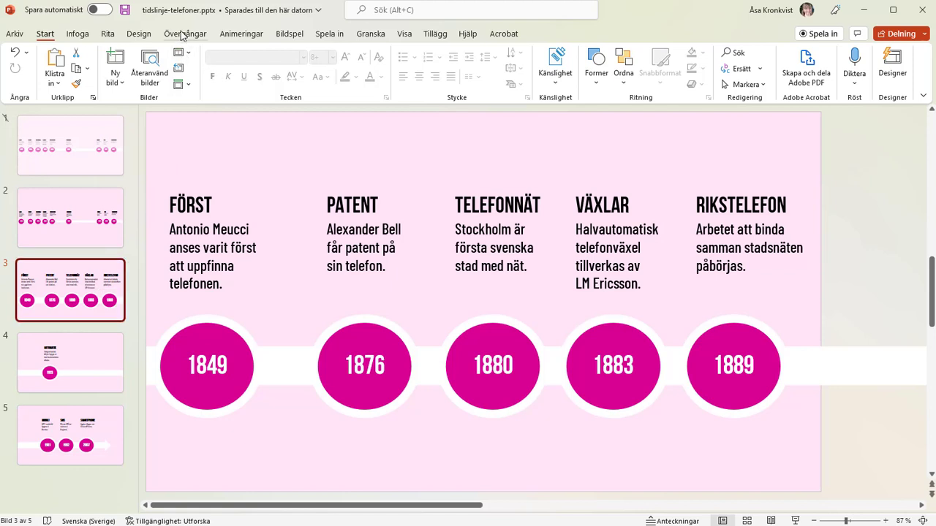
Apply Morfning from the Övergångar tab to slide 3, then to slides 4 and 5
click(183, 33)
click(152, 73)
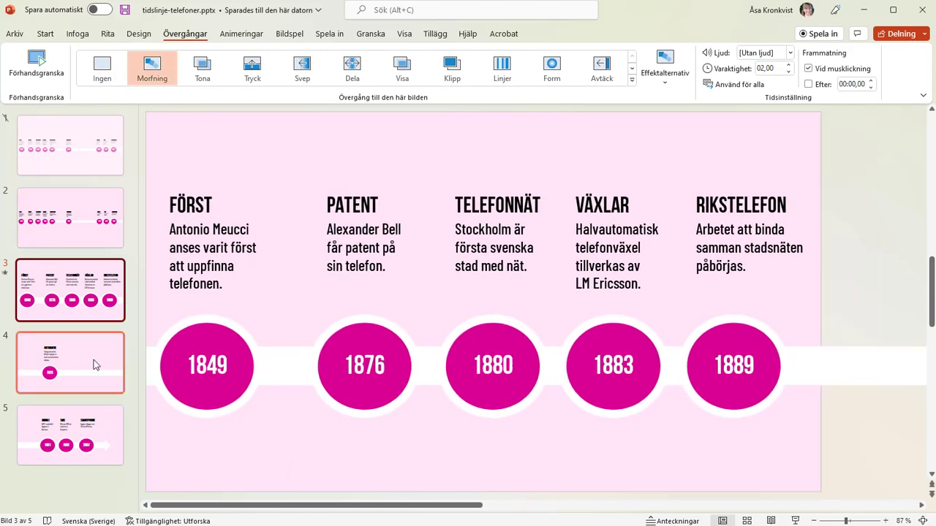
click(94, 359)
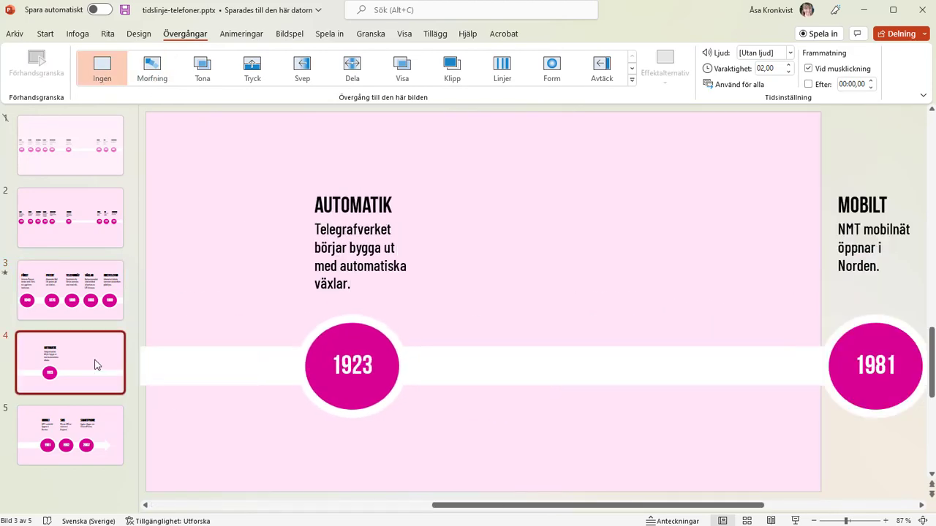
click(162, 76)
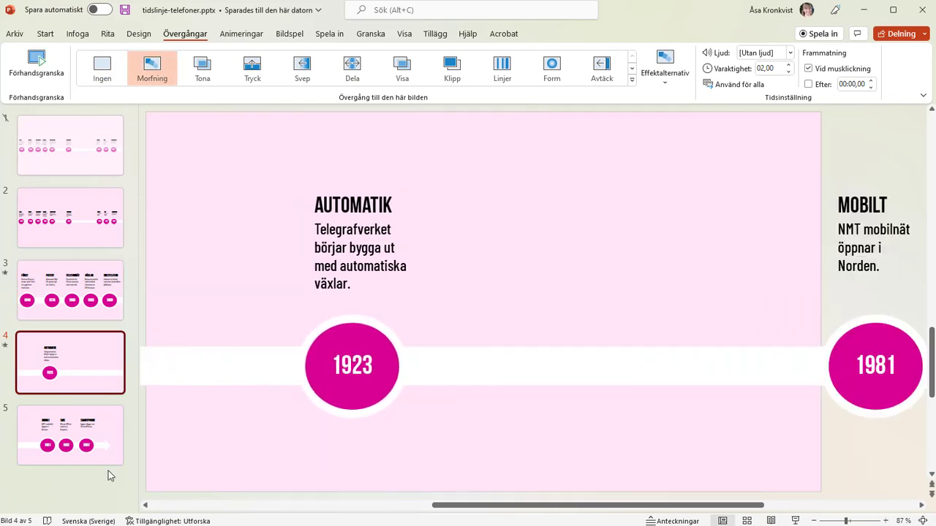
click(113, 445)
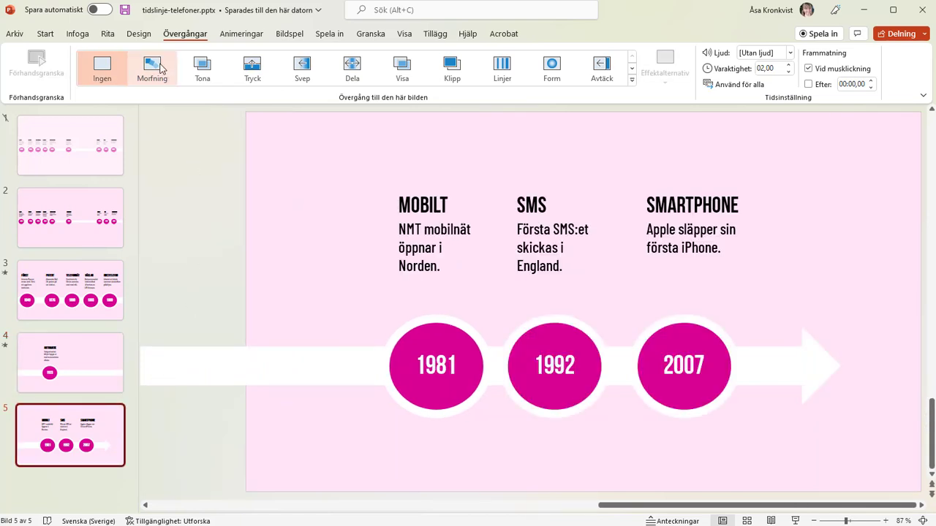
click(162, 70)
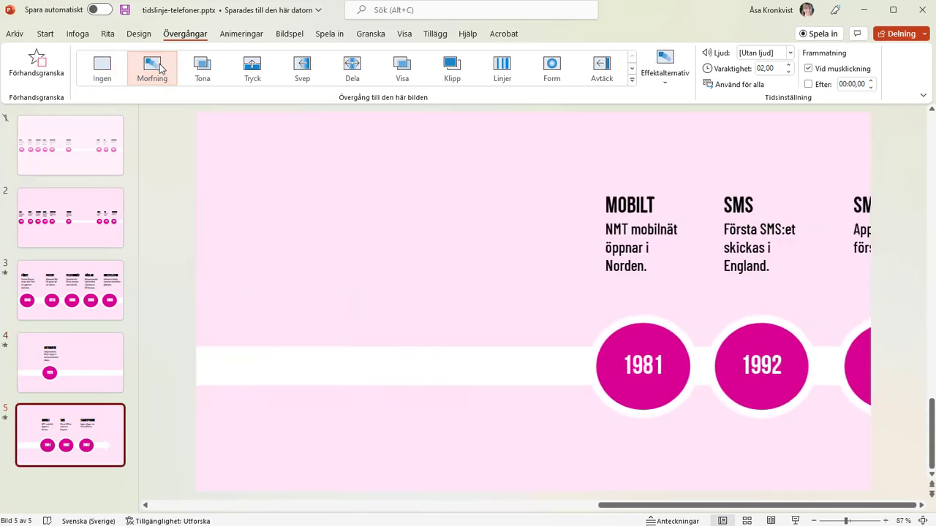